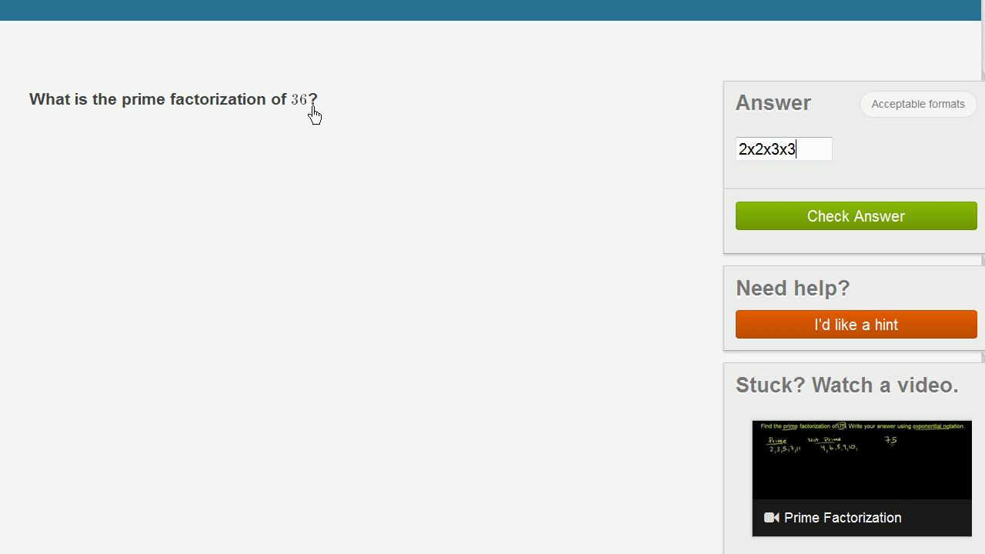
Step: Submit 2x2x3x3 as the prime factorization of 36 for checking
{"action": "left_click", "coordinate": [765, 222]}
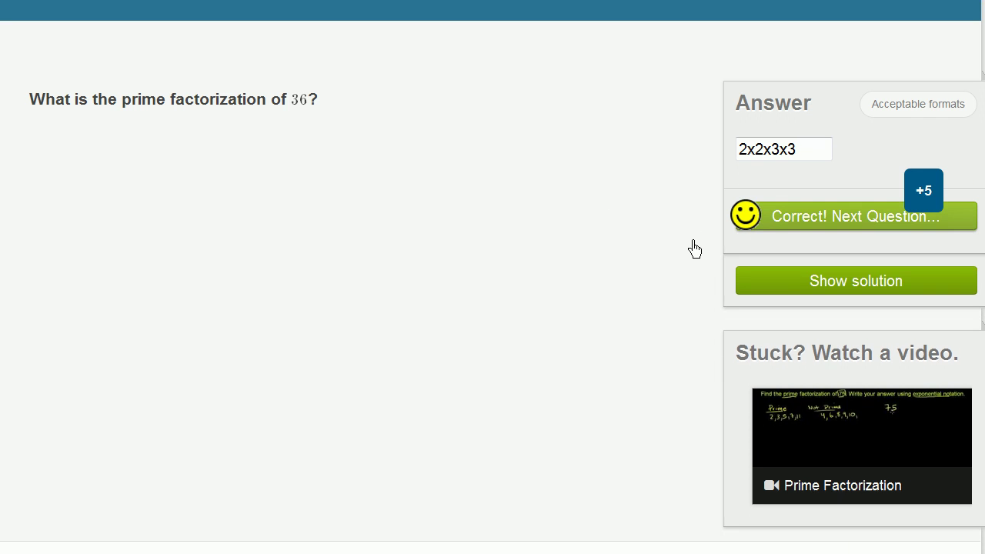
Step: Advance to the question on 30, submit 2x3x5 as its factorization, then continue to the next question
{"action": "left_click", "coordinate": [785, 224]}
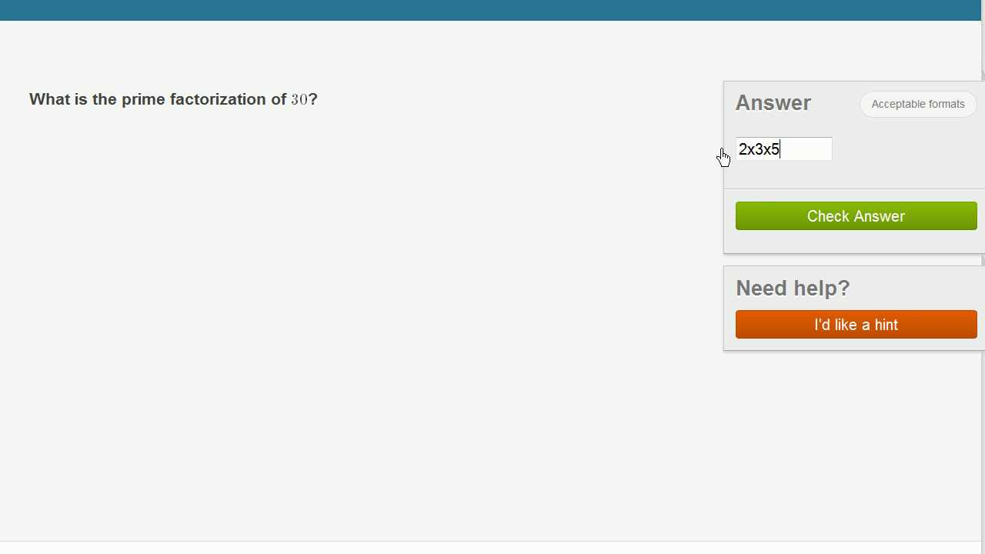
{"action": "left_click", "coordinate": [772, 219]}
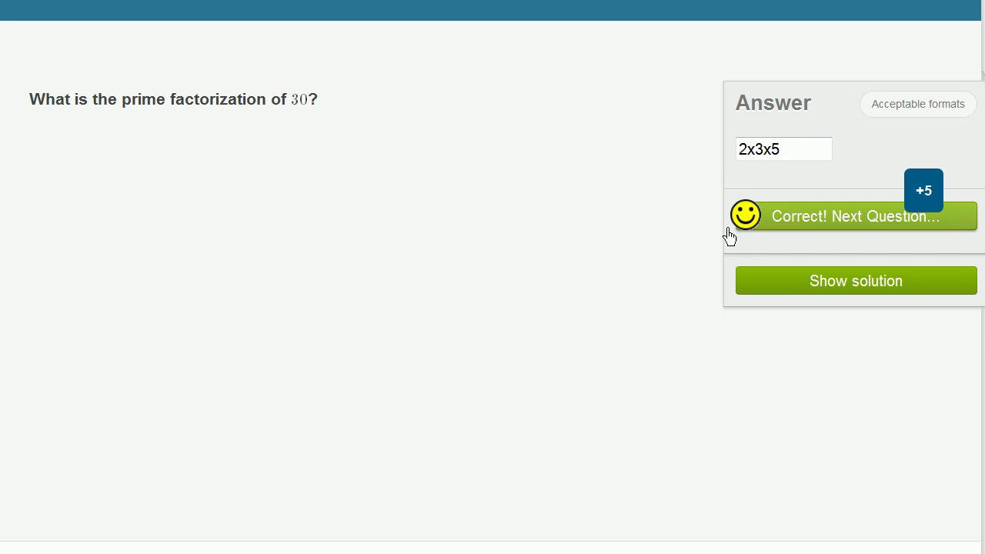
{"action": "left_click", "coordinate": [793, 219]}
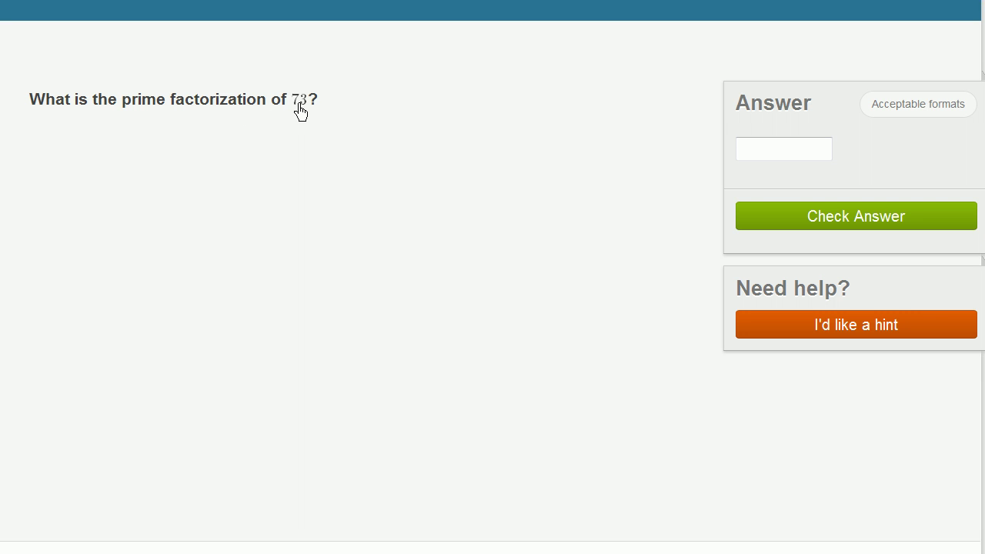
Step: Select the number 73 in the new question, dismiss its context menu, and focus the Answer box
{"action": "left_click", "coordinate": [307, 100]}
{"action": "right_click", "coordinate": [307, 102]}
{"action": "left_click", "coordinate": [272, 147]}
Step: Enter 73 as the prime factorization of 73 and submit it for checking
{"action": "type", "text": "3"}
{"action": "left_click", "coordinate": [760, 227]}
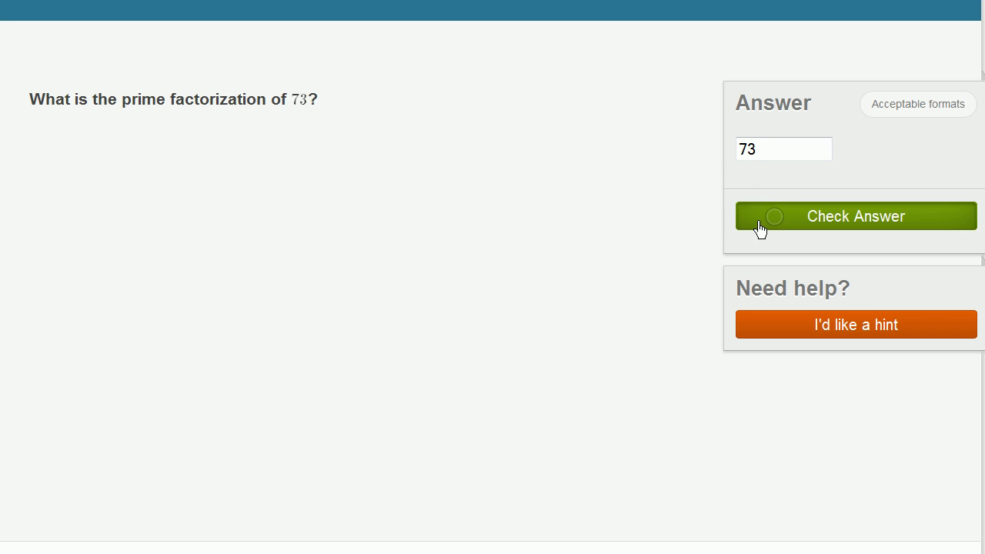